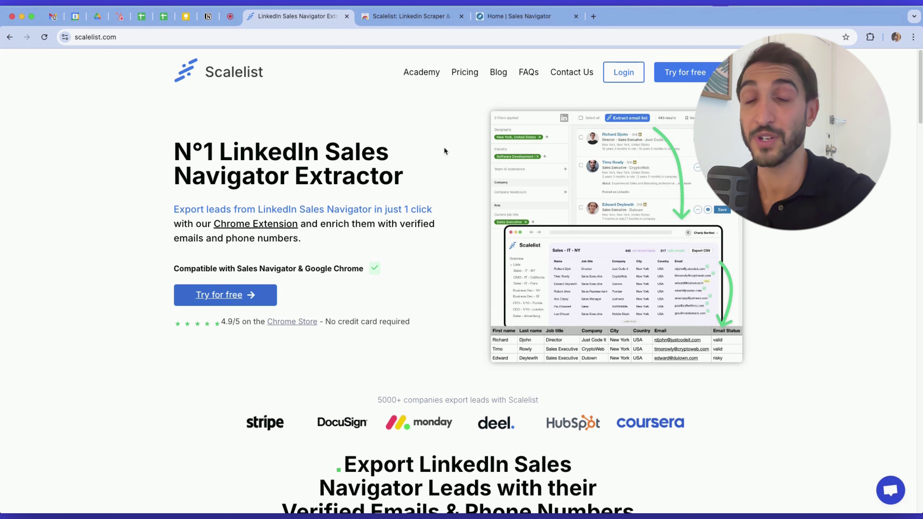
- Add the Scalelist LinkedIn Scraper & Email Finder extension to Chrome and pin it to the toolbar
{"action": "left_click", "coordinate": [230, 296]}
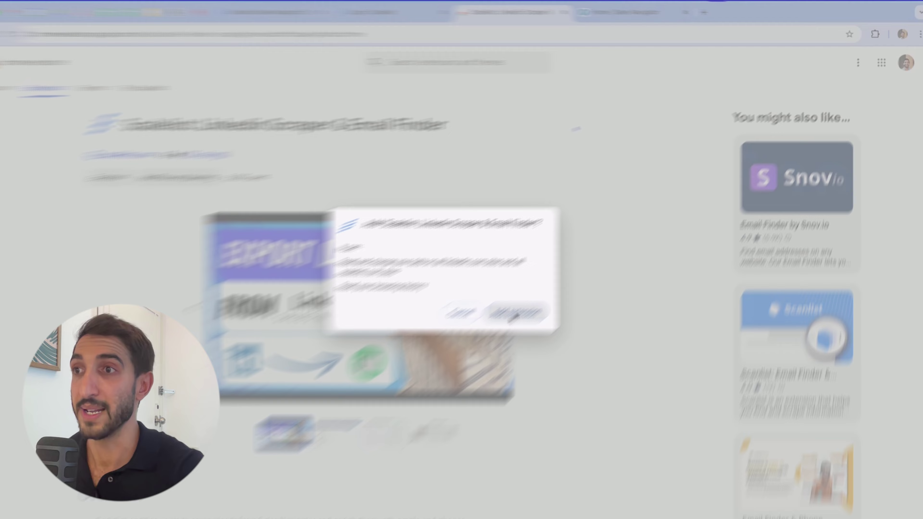
{"action": "left_click", "coordinate": [531, 302]}
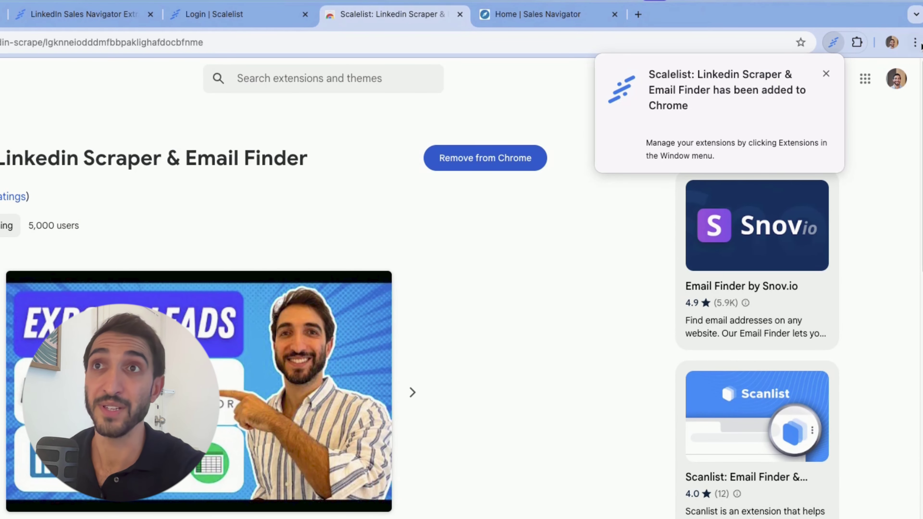
{"action": "left_click", "coordinate": [857, 42]}
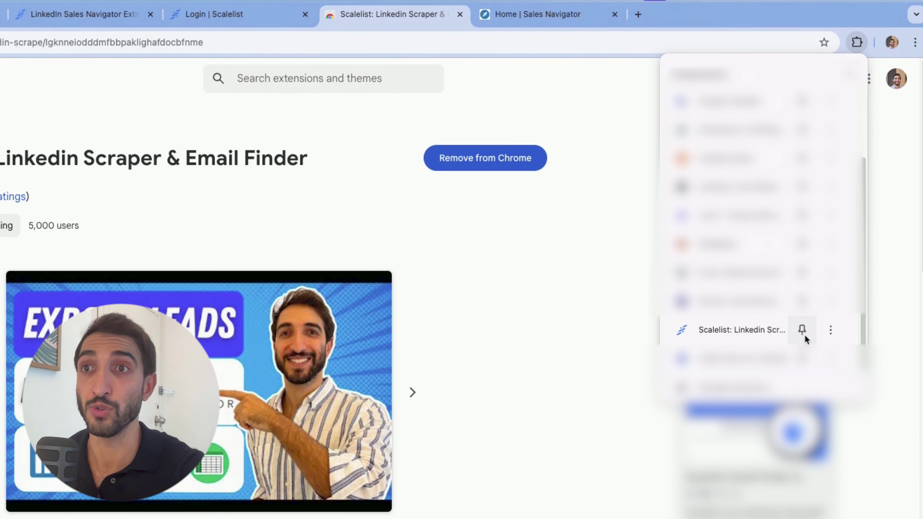
{"action": "left_click", "coordinate": [802, 331]}
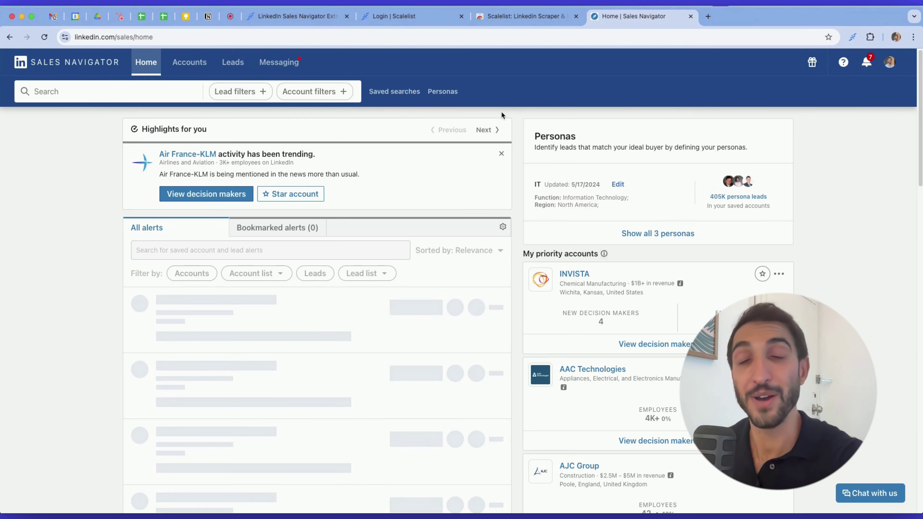
- Open the lead search and review its CEO, New York, Financial Services and 501-1000 headcount filters
{"action": "left_click", "coordinate": [229, 93]}
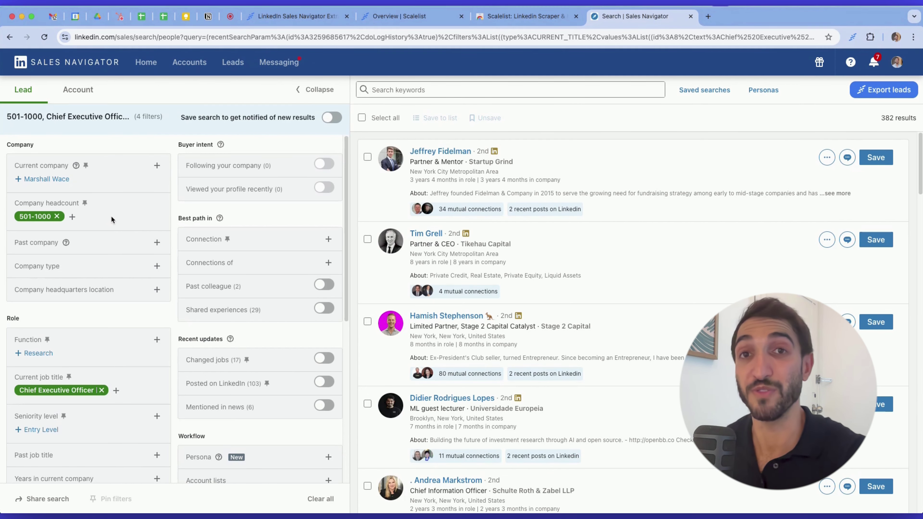
{"action": "scroll", "coordinate": [170, 216], "scroll_direction": "down", "scroll_amount": 4}
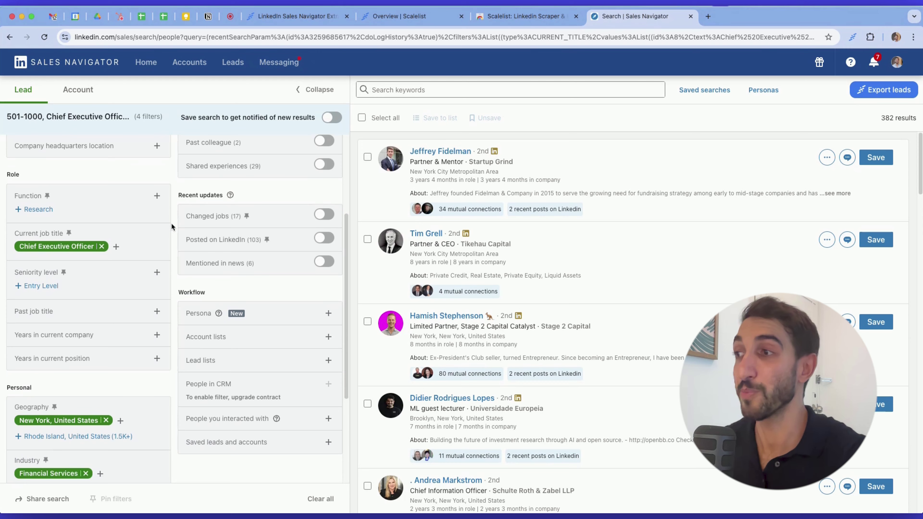
{"action": "scroll", "coordinate": [171, 223], "scroll_direction": "down", "scroll_amount": 2}
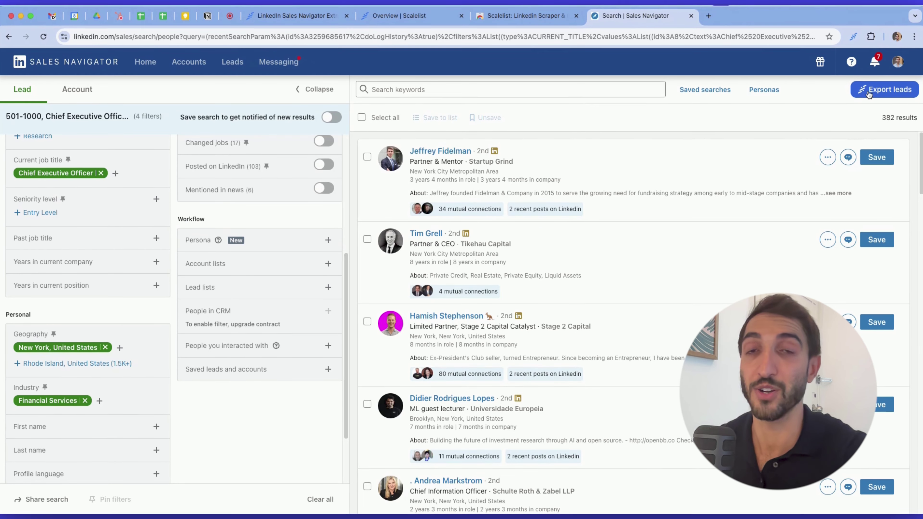
- Export the 382 leads to a new Scalelist list 'CEOs example' with email finding and verification on
{"action": "left_click", "coordinate": [869, 94]}
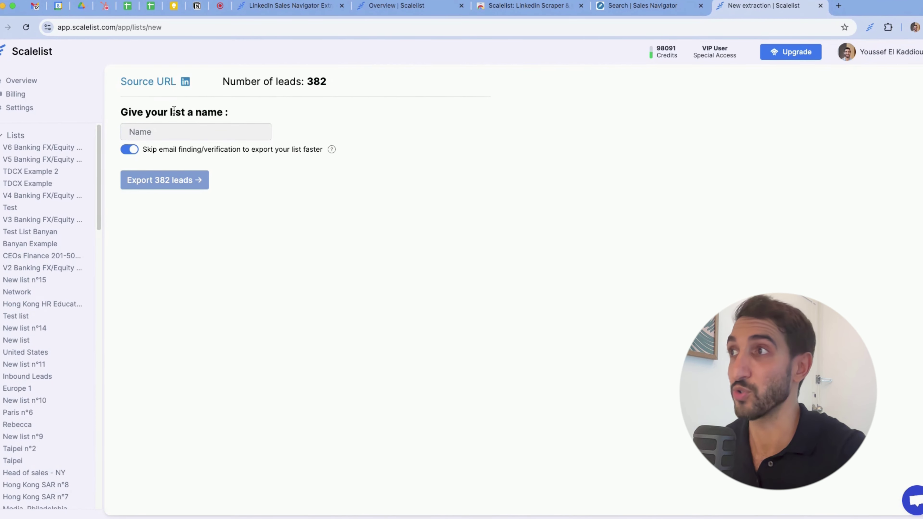
{"action": "left_click", "coordinate": [169, 133]}
{"action": "type", "text": "CEOs example"}
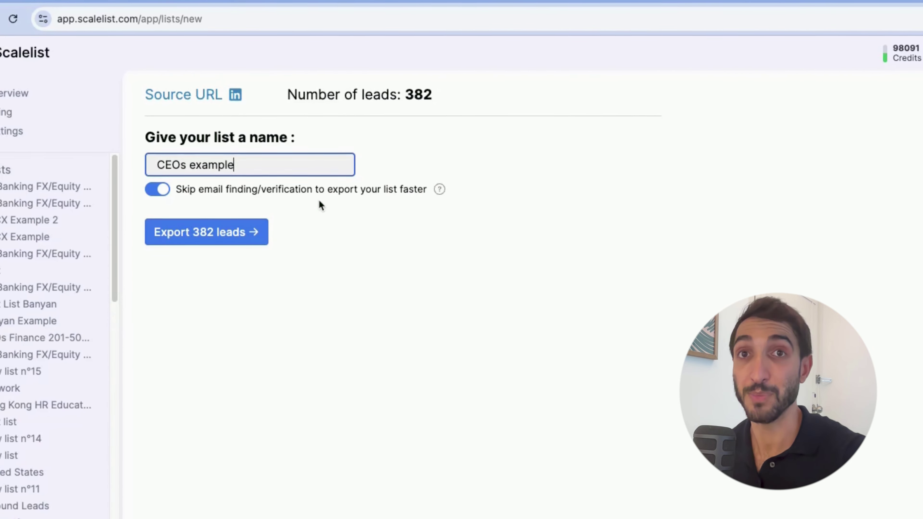
{"action": "left_click", "coordinate": [155, 188]}
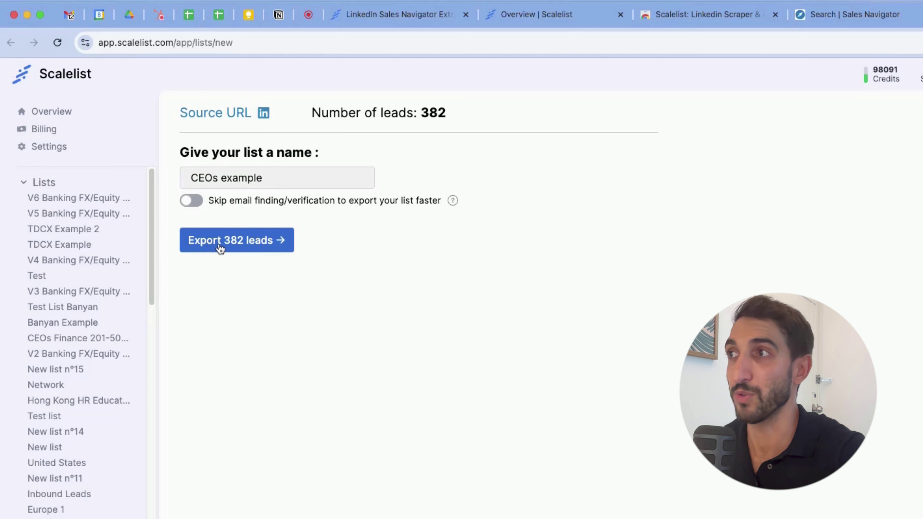
{"action": "left_click", "coordinate": [220, 249]}
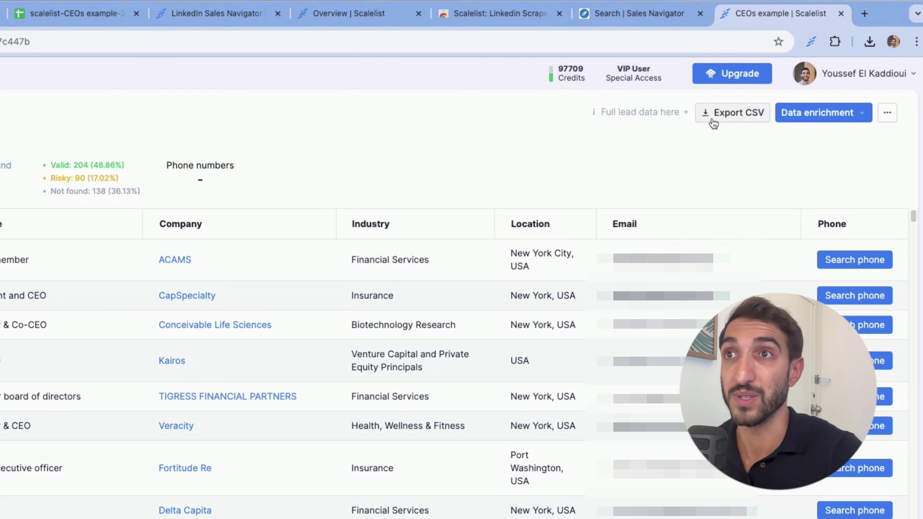
- Download all CEOs example leads as a CSV, then view the scalelist-CEOs example spreadsheet
{"action": "left_click", "coordinate": [778, 91]}
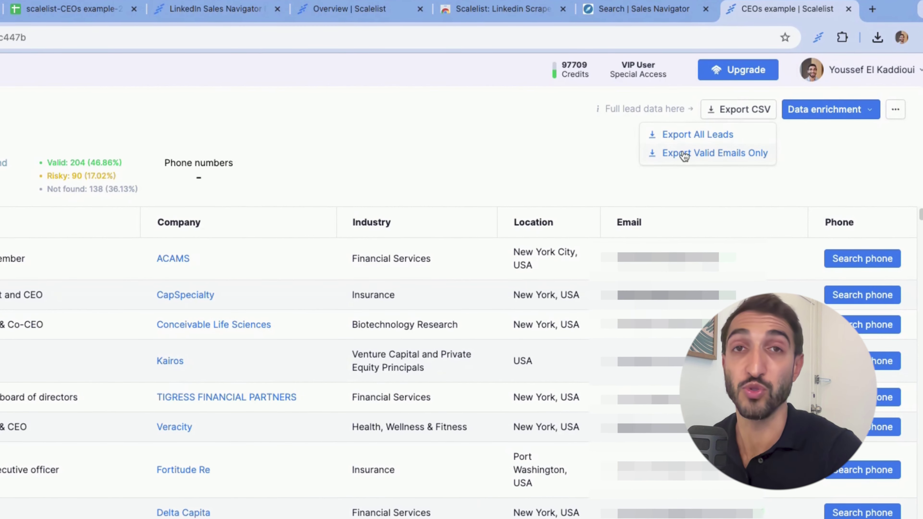
{"action": "left_click", "coordinate": [706, 135]}
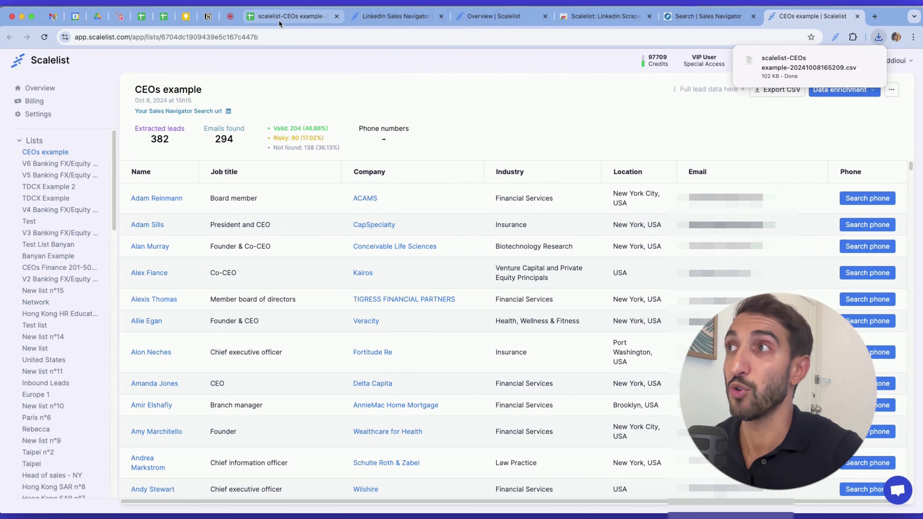
{"action": "left_click", "coordinate": [278, 19]}
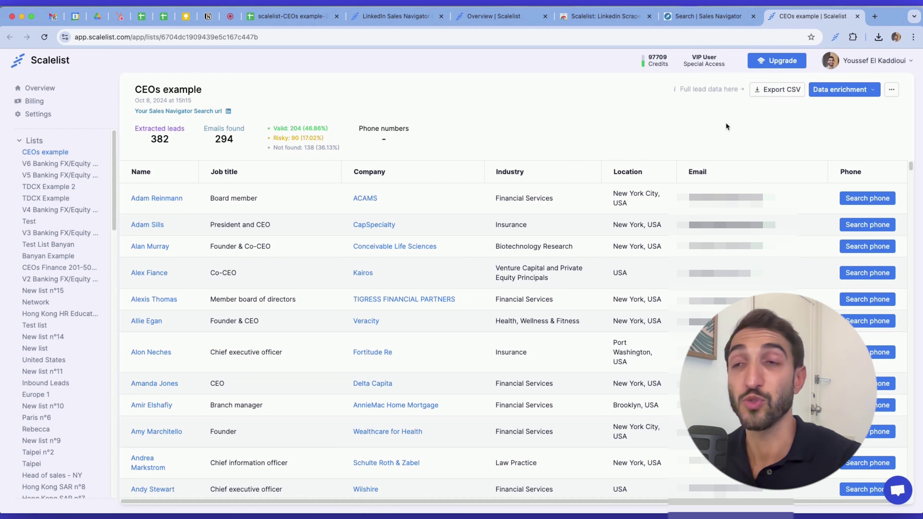
- Choose Search phones under Data enrichment to pick which lead segment to enrich
{"action": "left_click", "coordinate": [830, 93]}
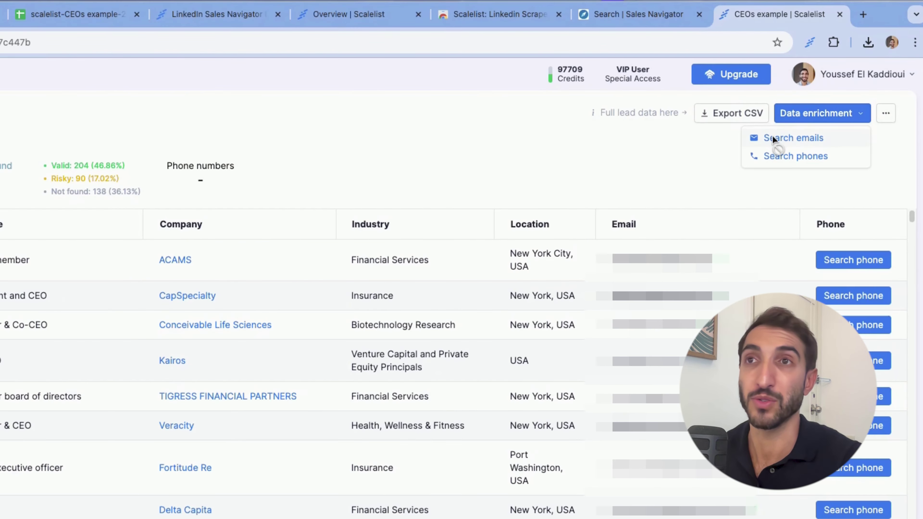
{"action": "left_click", "coordinate": [785, 160]}
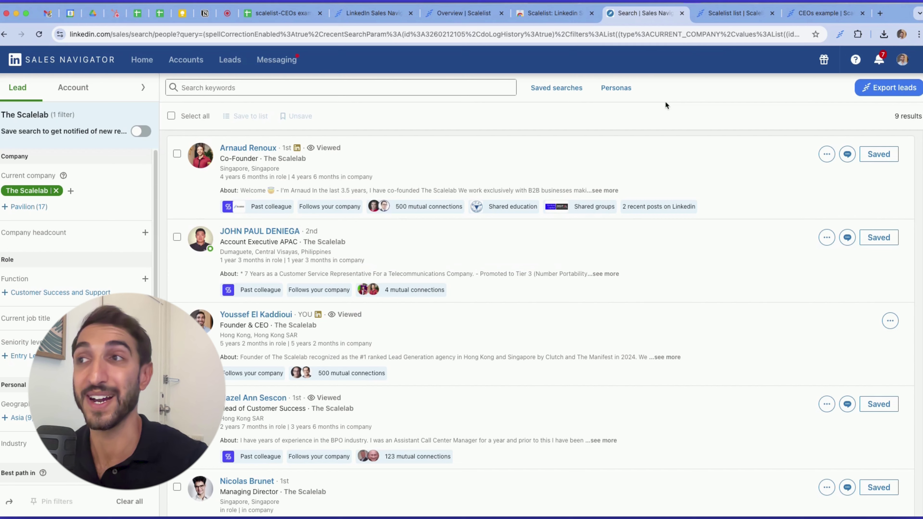
- Export the Co-Founder lead into a new Scalelist list 'Example list' and open it to see his verified email
{"action": "left_click", "coordinate": [255, 149]}
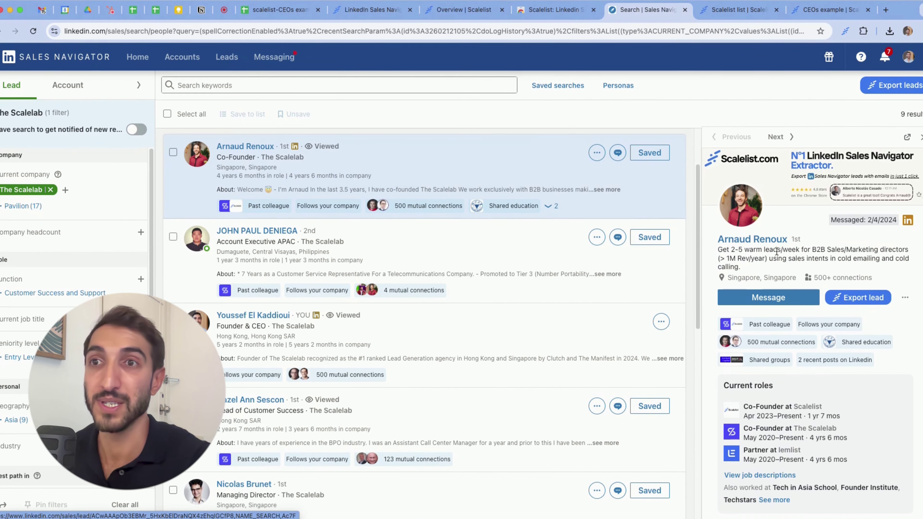
{"action": "left_click", "coordinate": [861, 298]}
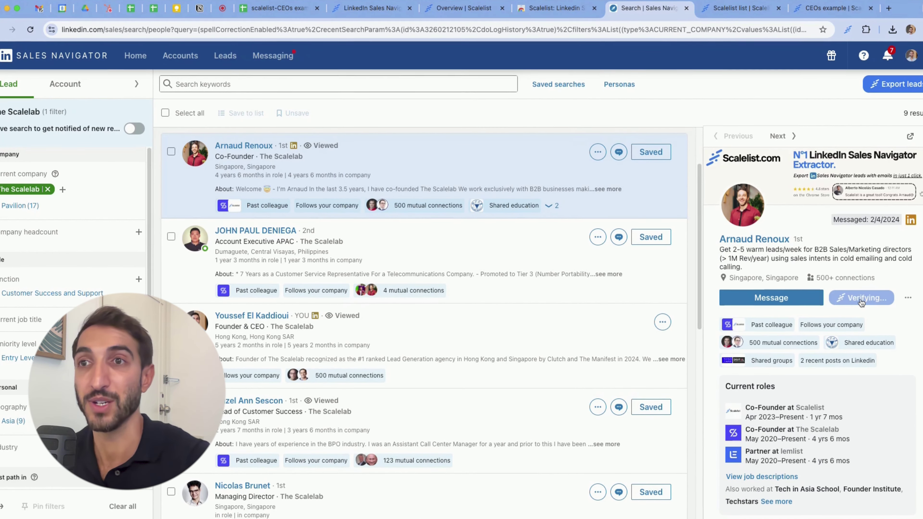
{"action": "left_click", "coordinate": [779, 332]}
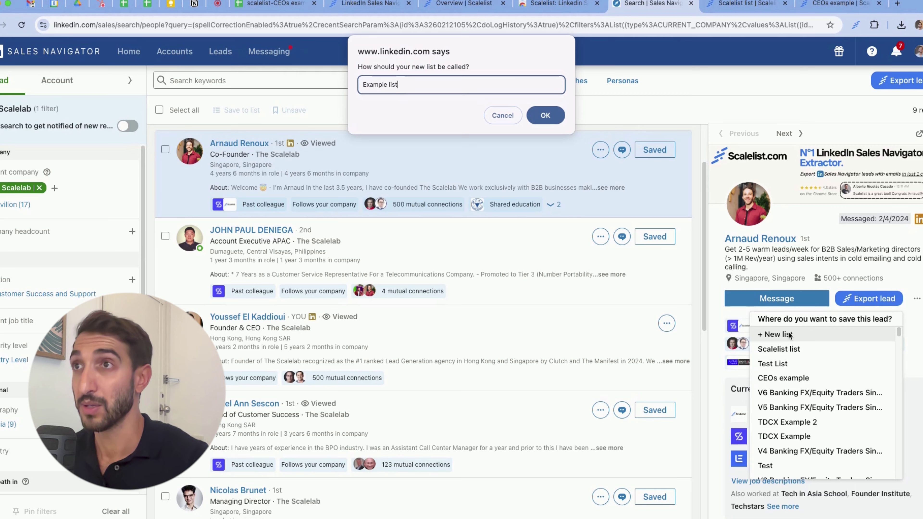
{"action": "key", "text": "Return"}
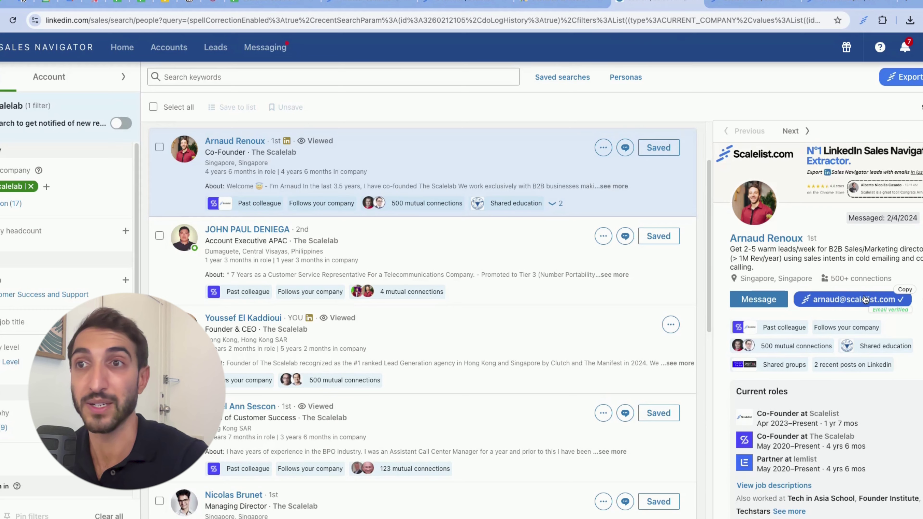
{"action": "left_click", "coordinate": [852, 299]}
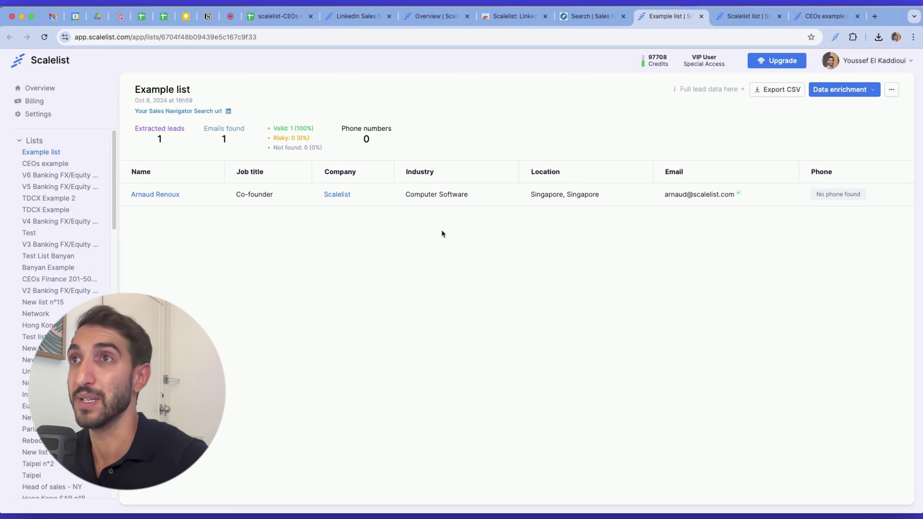
- Export the Head of Customer Success lead into Example list and reload Scalelist to show both leads
{"action": "left_click", "coordinate": [572, 22]}
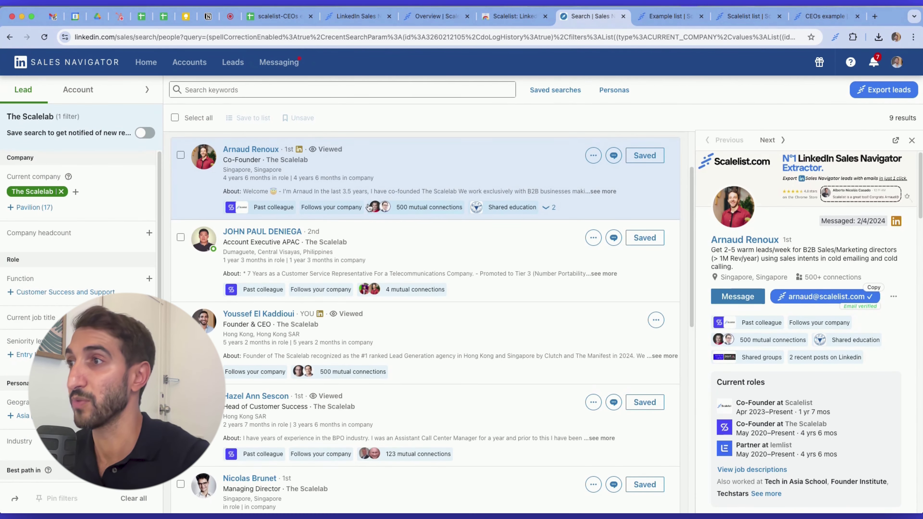
{"action": "left_click", "coordinate": [254, 397]}
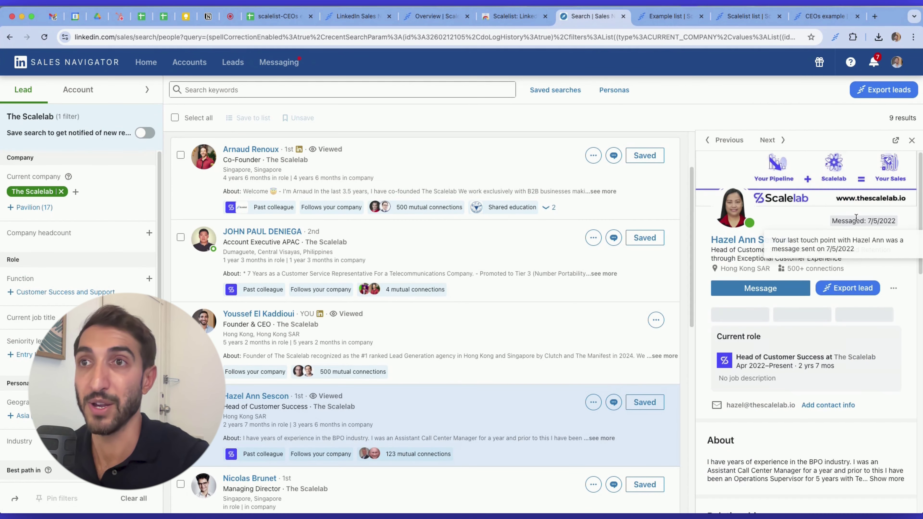
{"action": "left_click", "coordinate": [856, 290]}
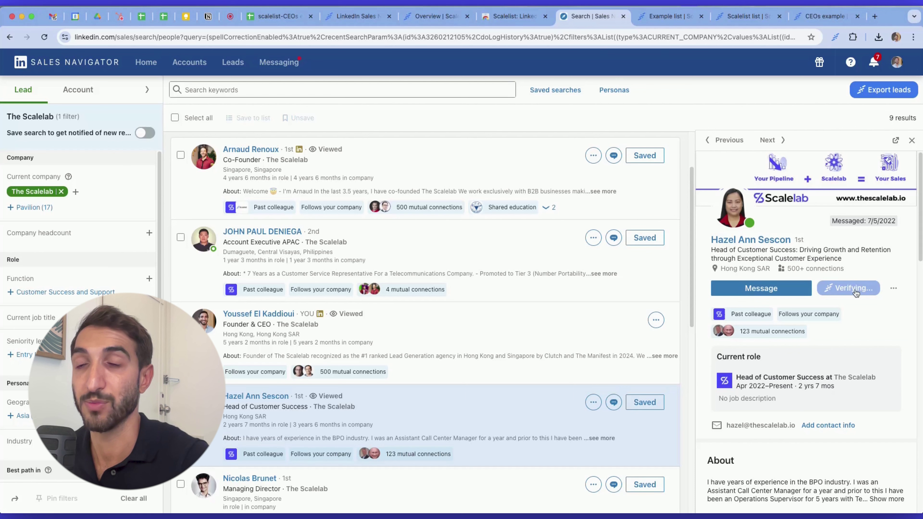
{"action": "left_click", "coordinate": [798, 338]}
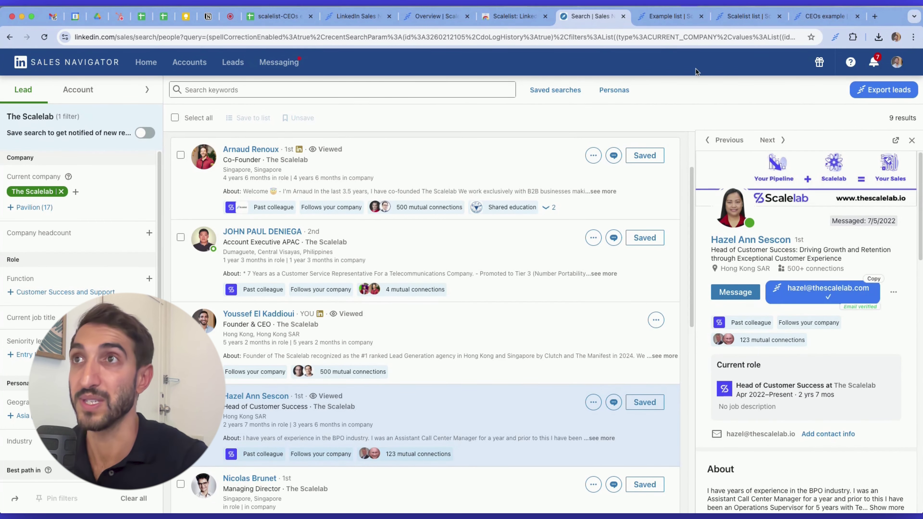
{"action": "left_click", "coordinate": [668, 21]}
{"action": "left_click", "coordinate": [44, 37]}
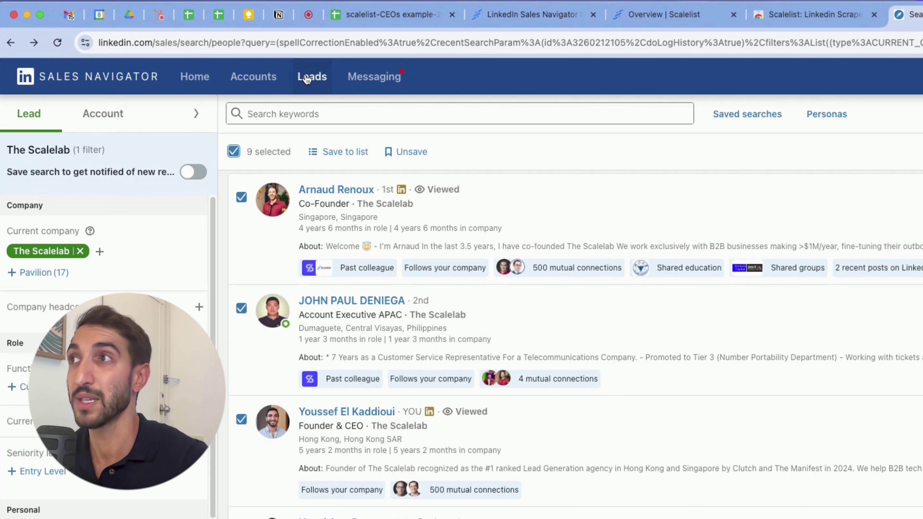
- Export the saved Recommended Leads list to a new Scalelist extraction
{"action": "left_click", "coordinate": [307, 84]}
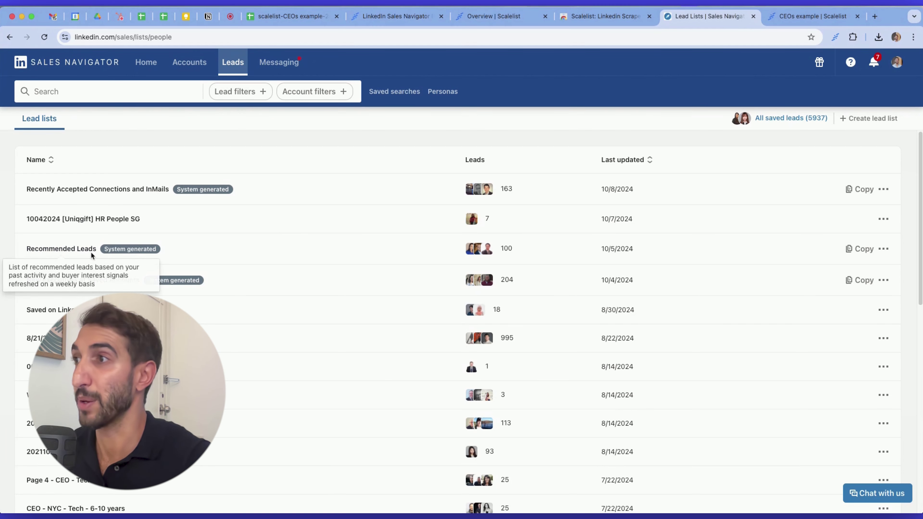
{"action": "left_click", "coordinate": [62, 249]}
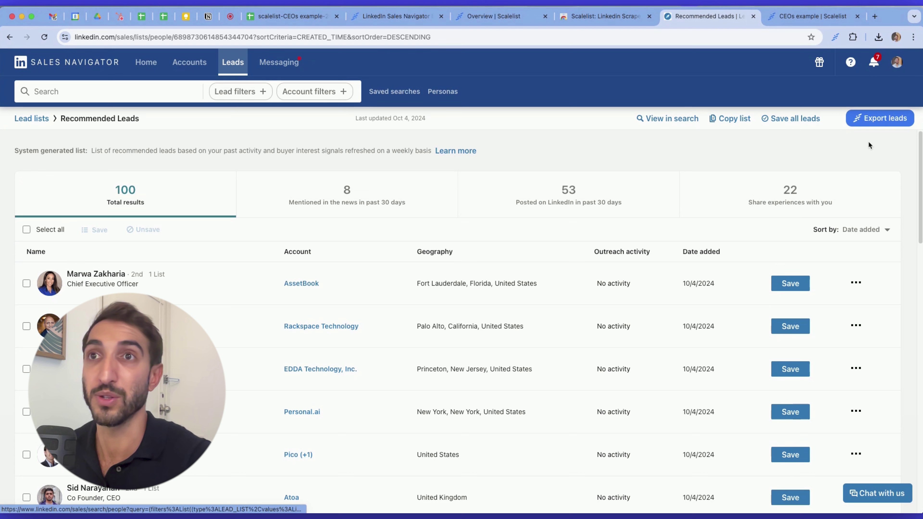
{"action": "left_click", "coordinate": [876, 119]}
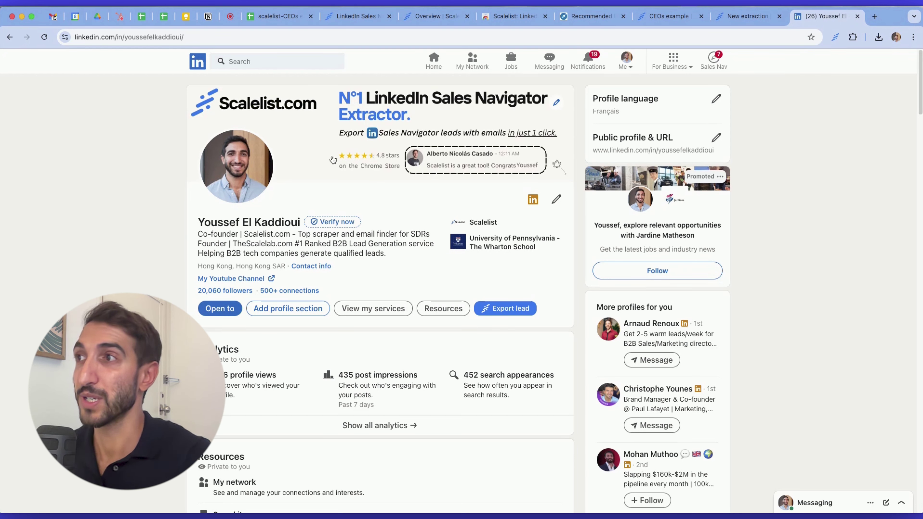
- Export the open LinkedIn profile as a verified lead into Example list
{"action": "left_click", "coordinate": [510, 315]}
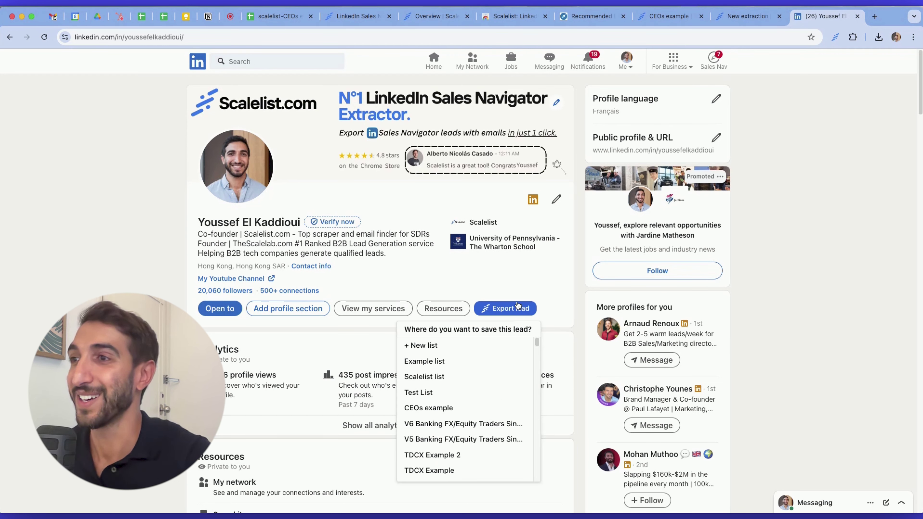
{"action": "left_click", "coordinate": [445, 365]}
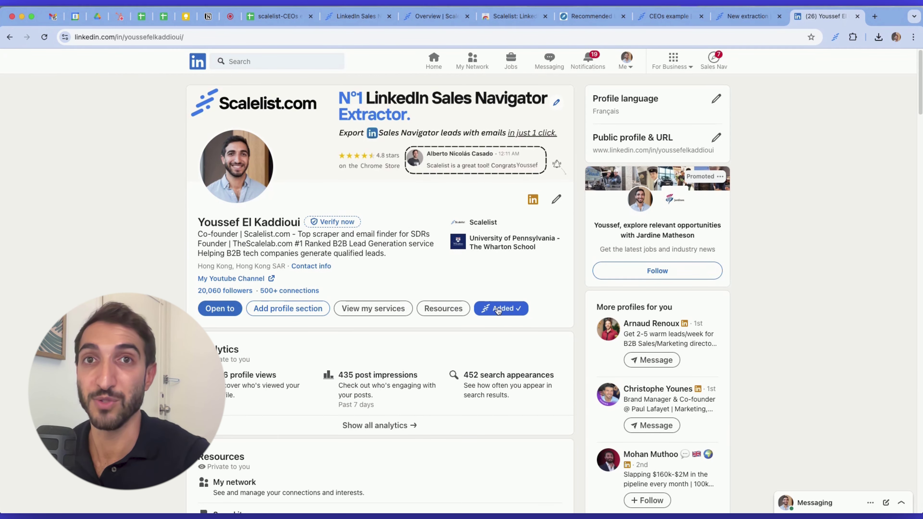
- Open Example list in Scalelist from the Added ✓ button to check the newly added lead
{"action": "left_click", "coordinate": [497, 310]}
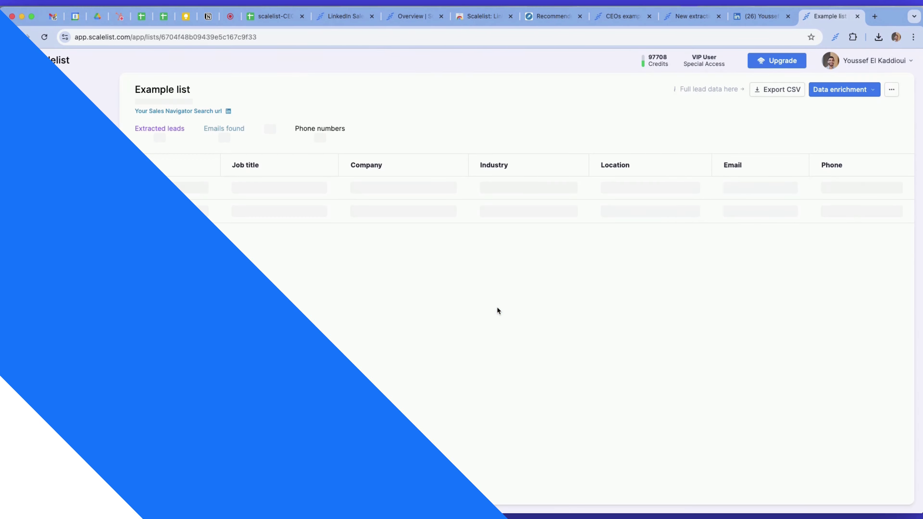